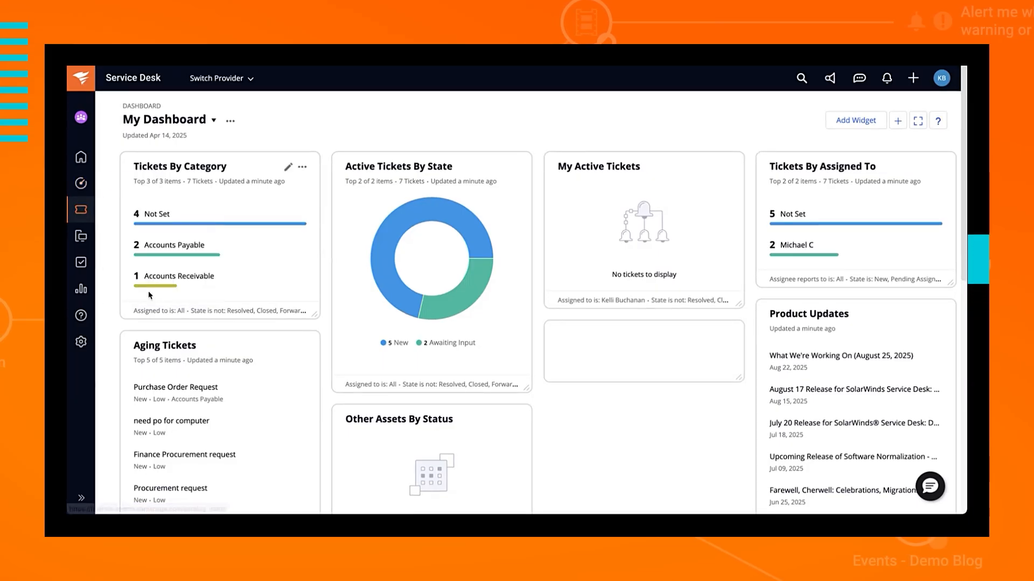
Step: Start a new Service Catalog item from the Service Catalog and look over its blank Draft form
left_click(90, 220)
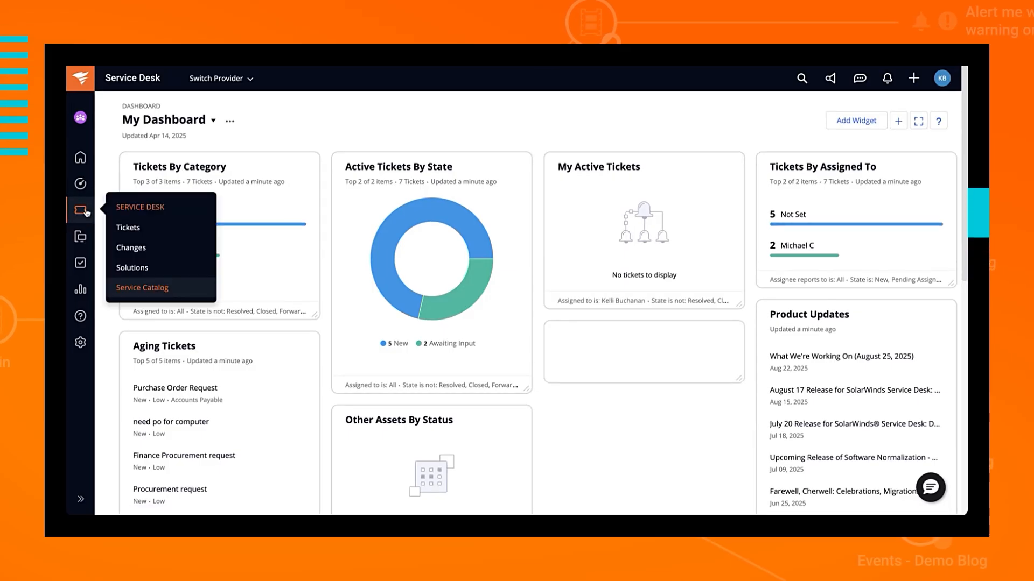
left_click(136, 287)
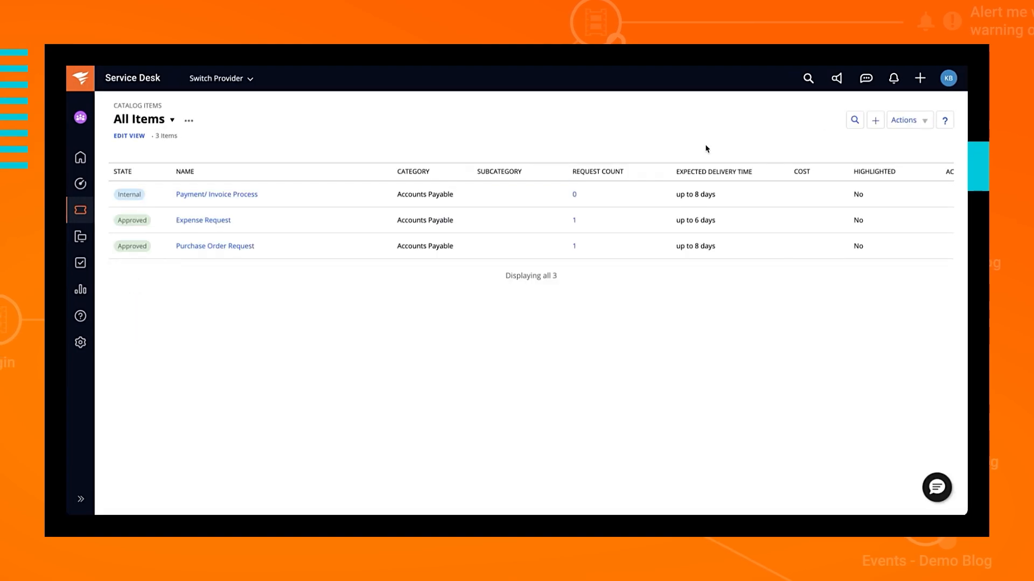
left_click(877, 121)
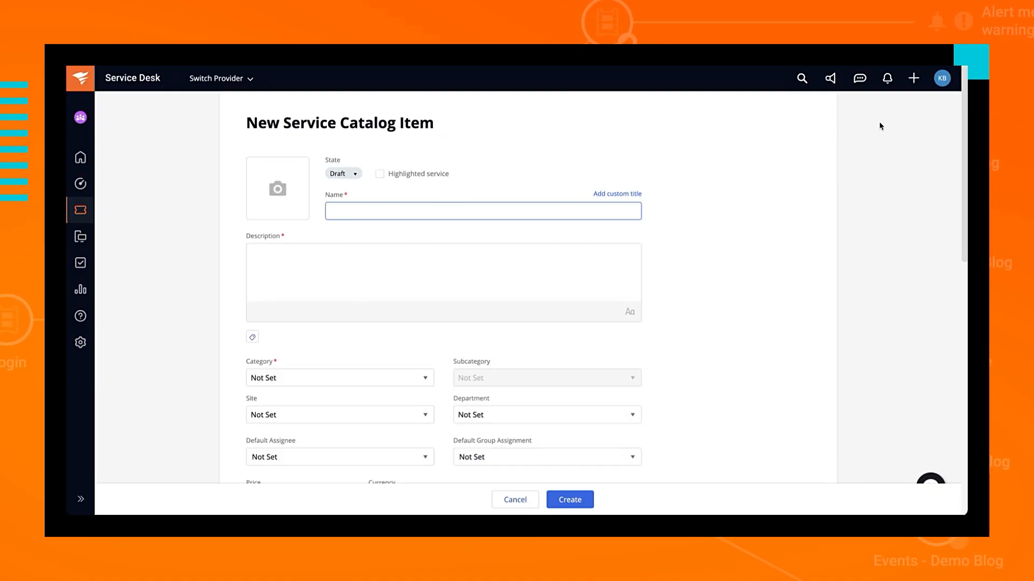
scroll(842, 276, "down", 1)
scroll(841, 276, "down", 2)
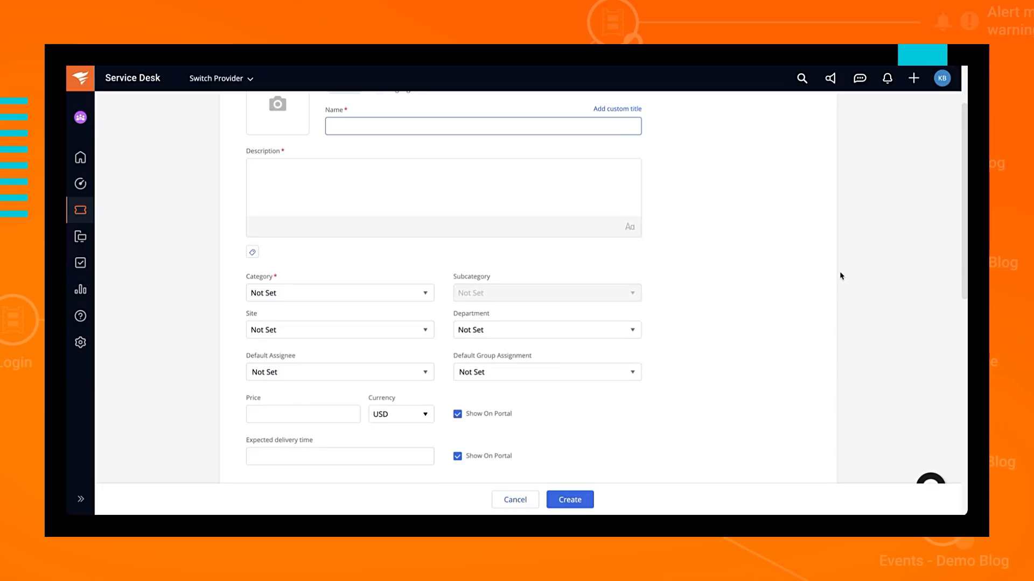
scroll(842, 277, "down", 1)
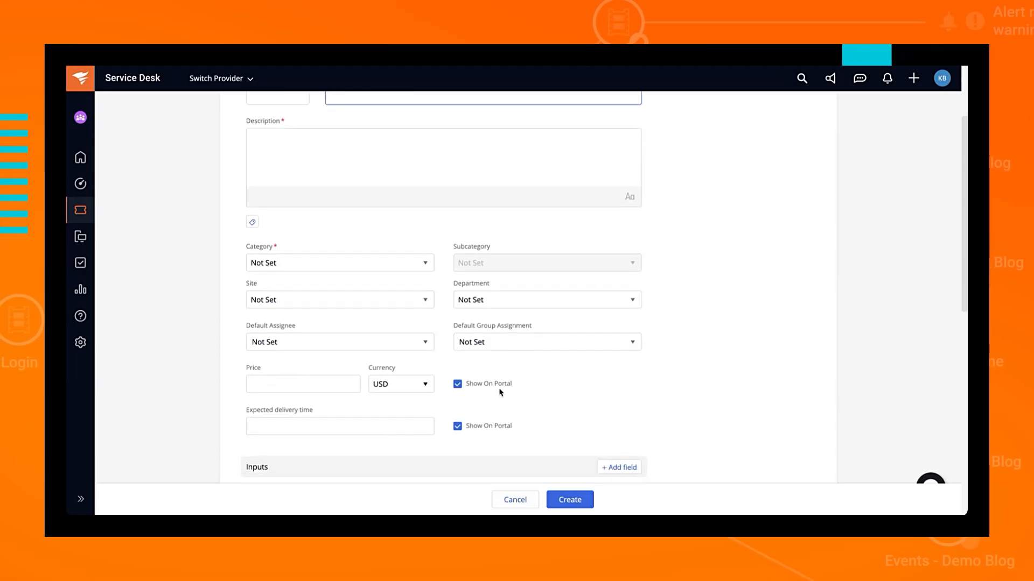
scroll(501, 392, "up", 4)
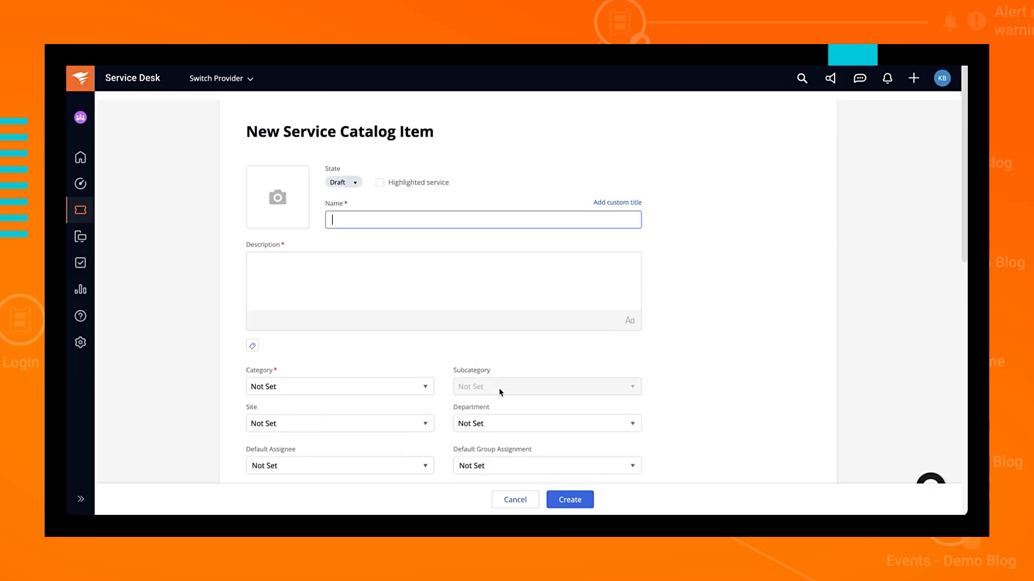
left_click(355, 175)
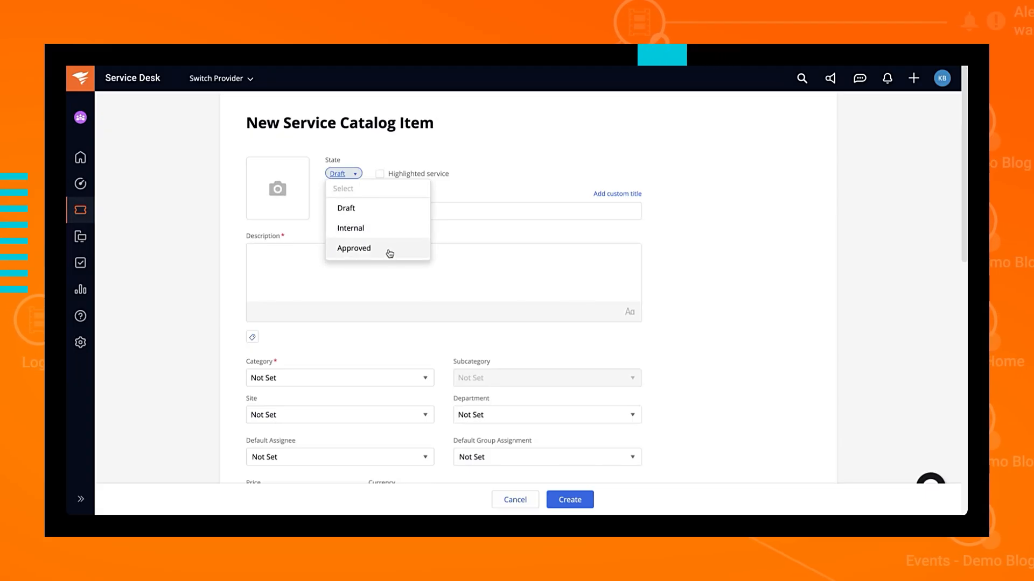
left_click(477, 182)
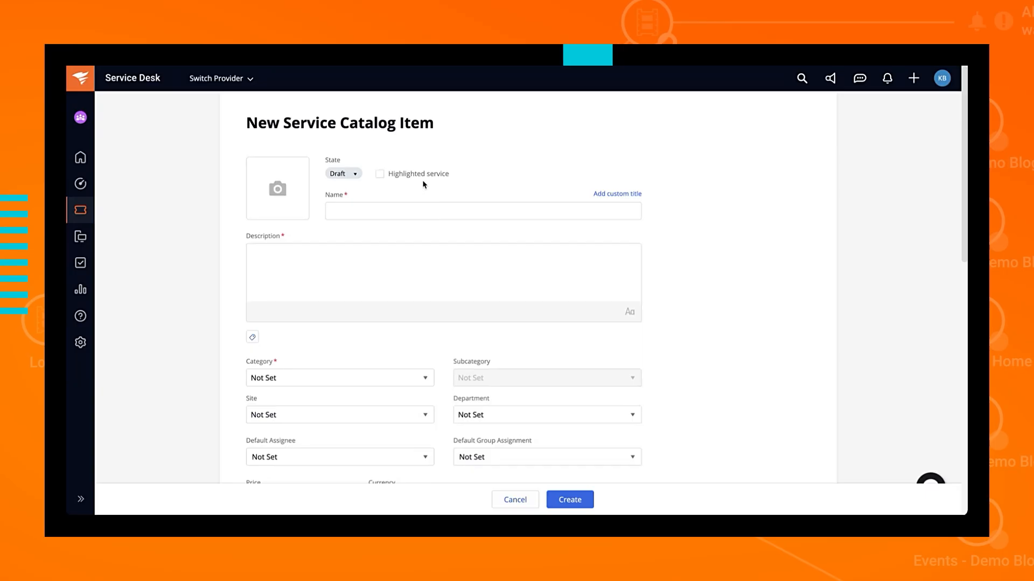
Step: Scroll down to the Inputs section and bring up the Custom Fields list with + Add field
scroll(439, 398, "down", 3)
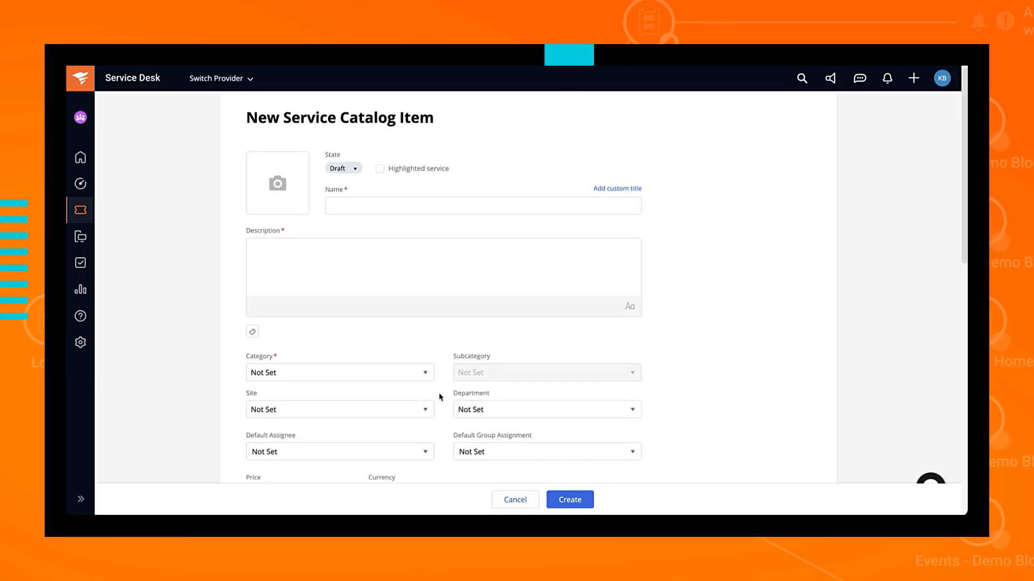
scroll(439, 397, "down", 5)
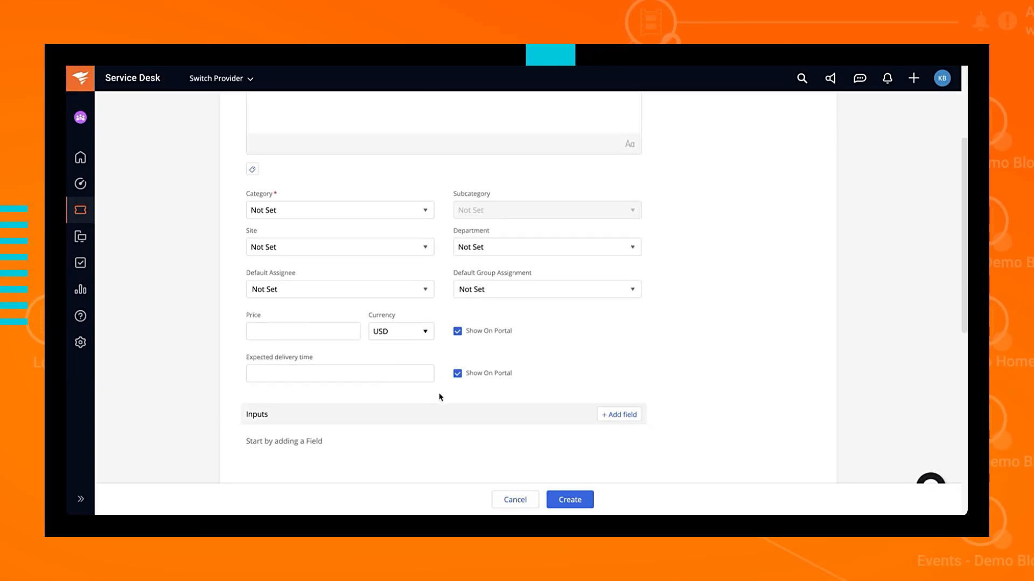
scroll(440, 398, "down", 3)
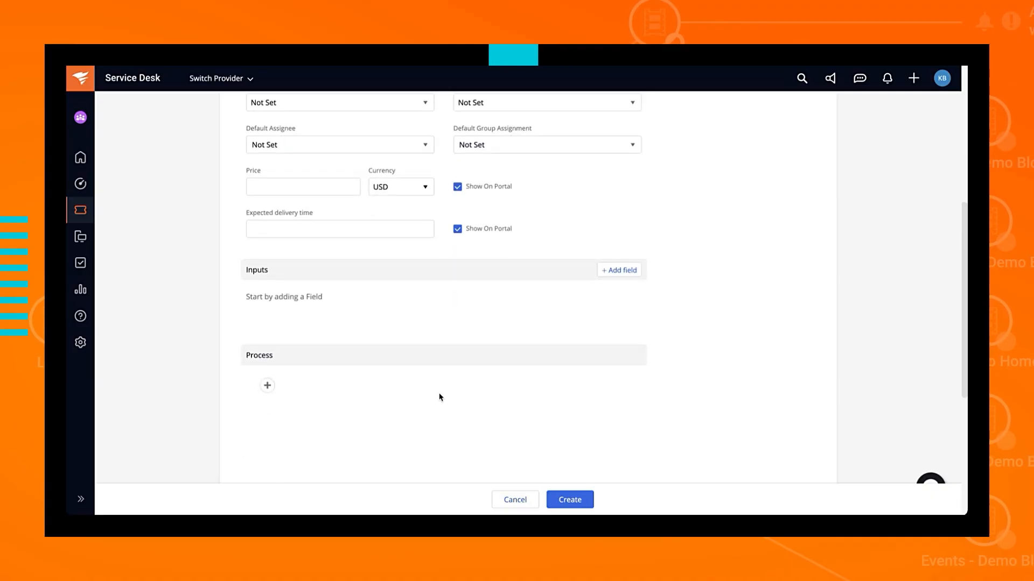
scroll(439, 398, "down", 2)
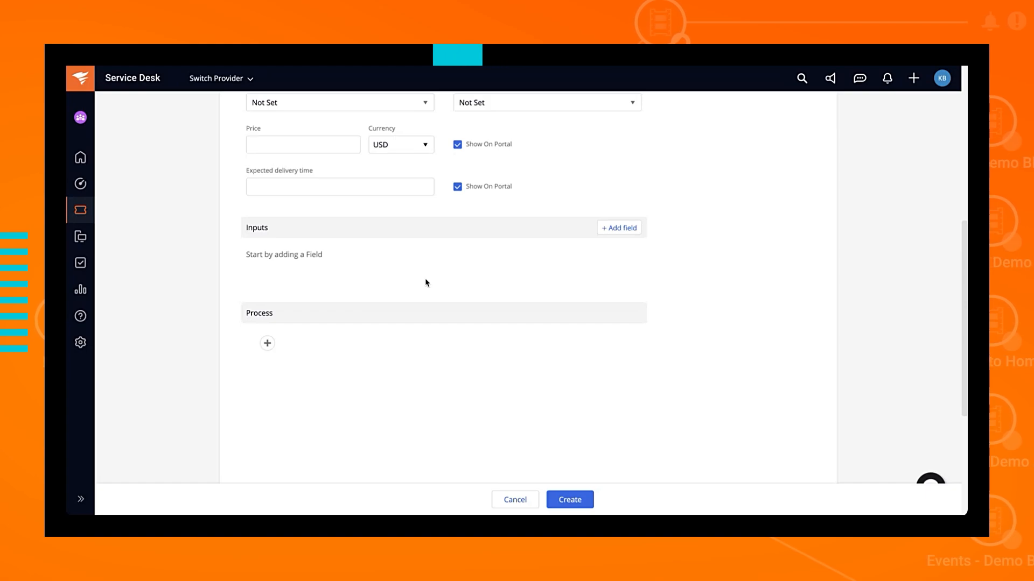
left_click(626, 230)
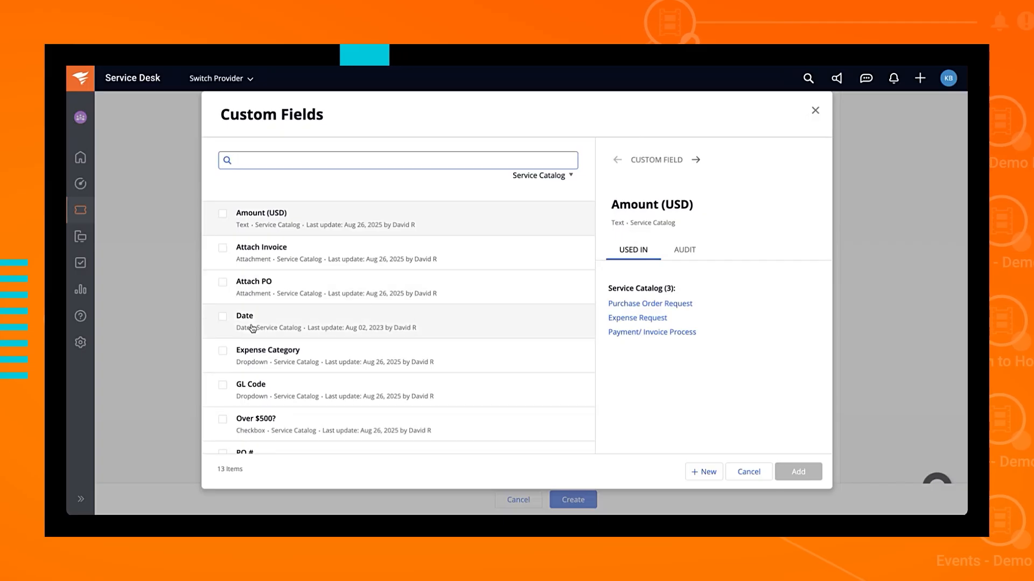
Step: Select the Requester field in Custom Fields and add it as an input of the item
scroll(229, 370, "down", 1)
scroll(229, 370, "down", 2)
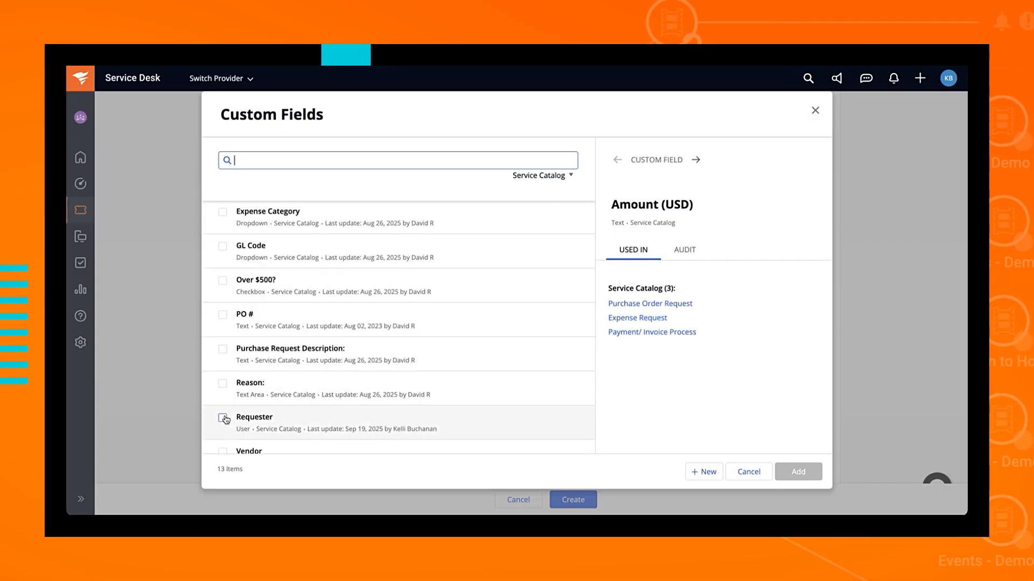
left_click(221, 418)
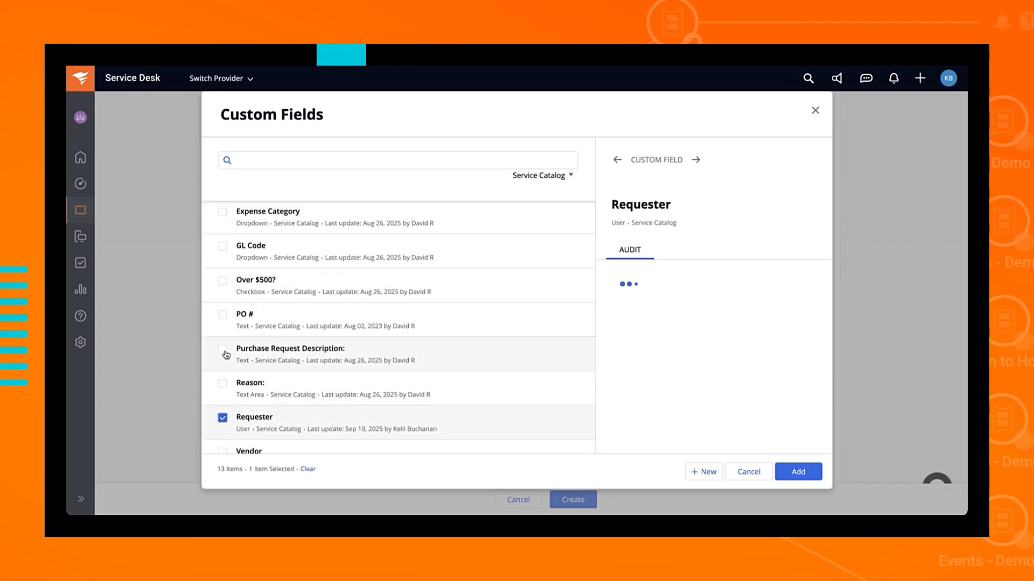
left_click(815, 473)
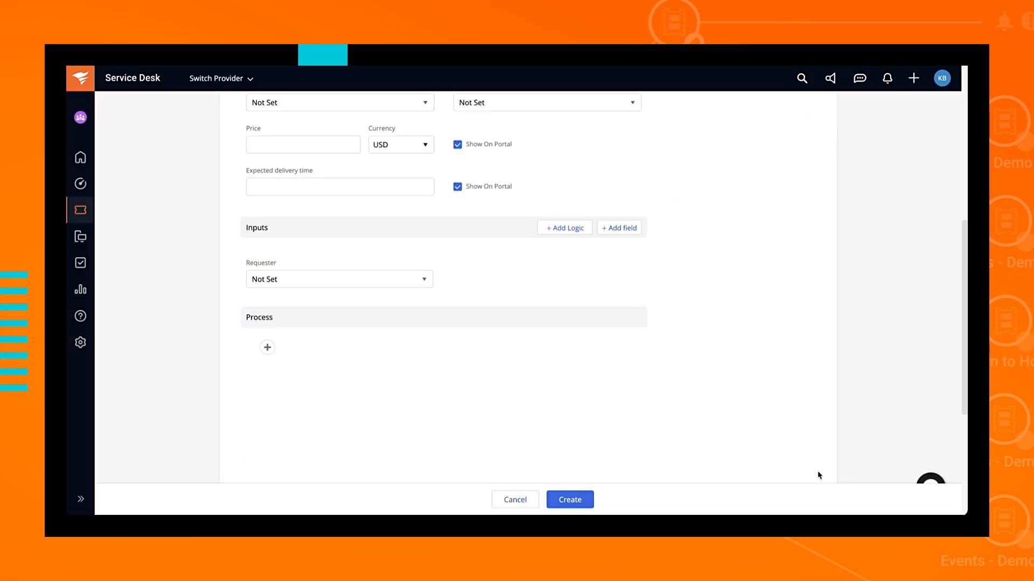
left_click(628, 229)
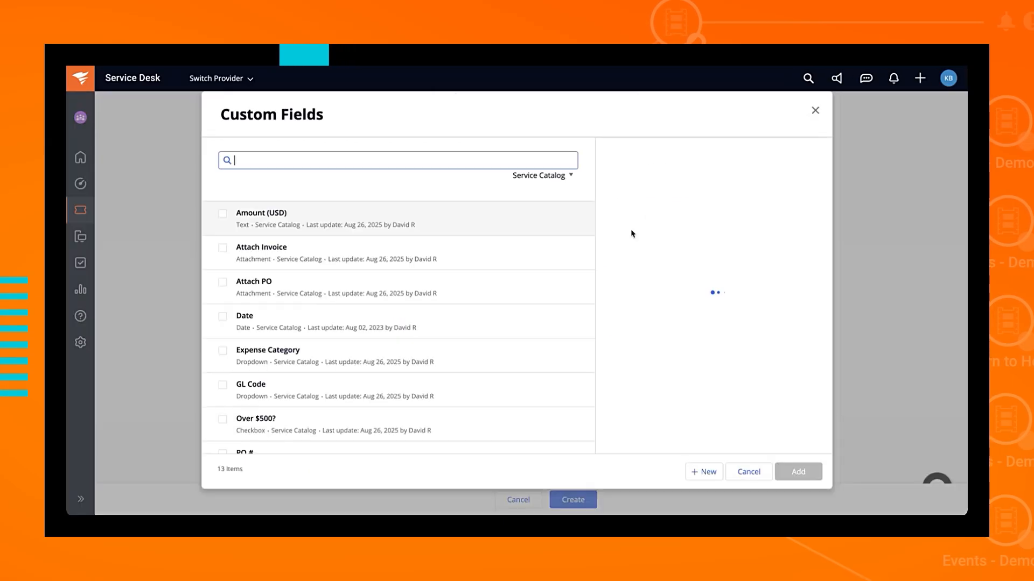
Step: Start a new custom field, browse its Field Type options, then cancel without saving it
left_click(699, 473)
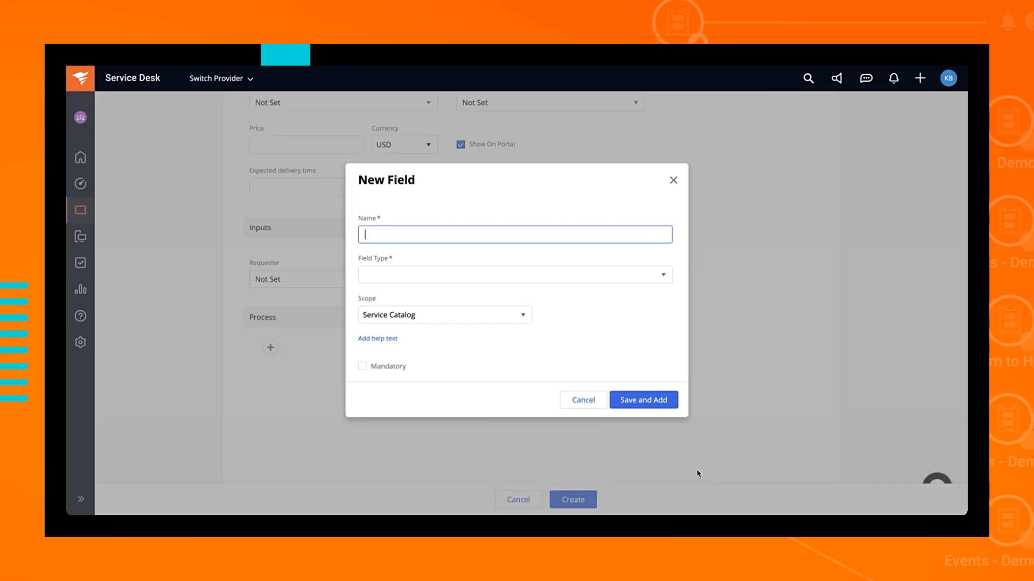
left_click(488, 279)
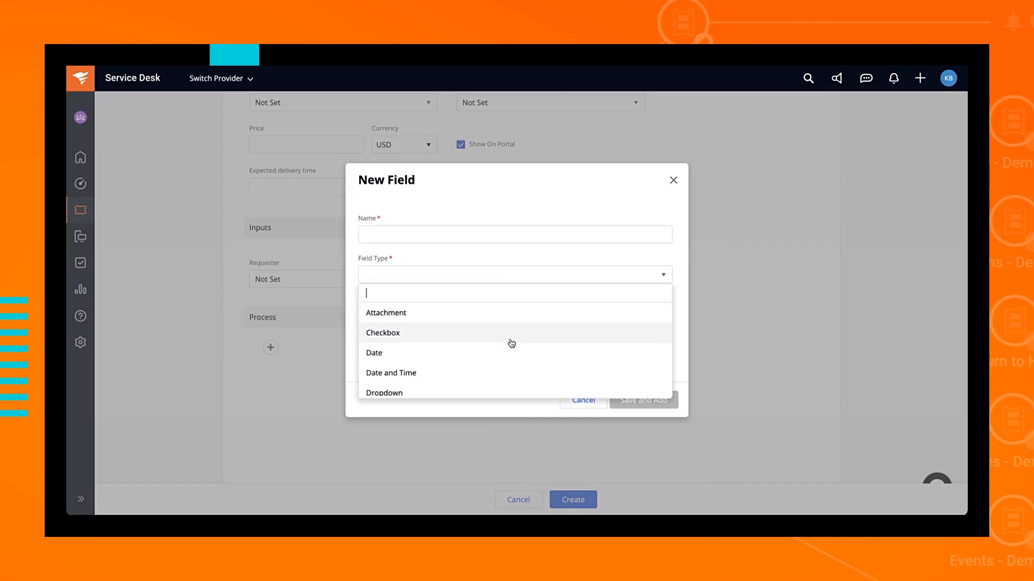
scroll(511, 343, "down", 1)
scroll(511, 343, "down", 1)
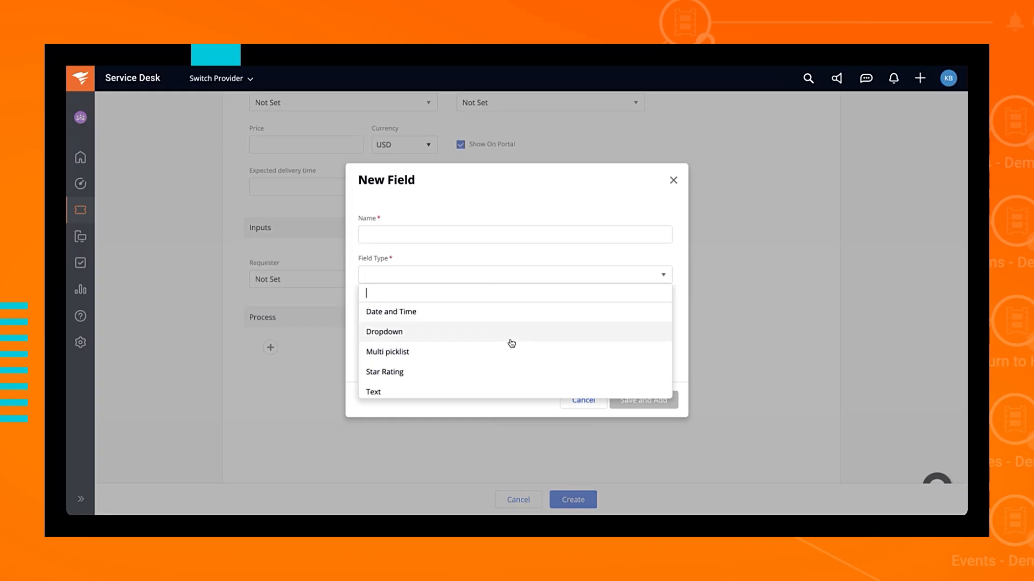
scroll(511, 343, "down", 1)
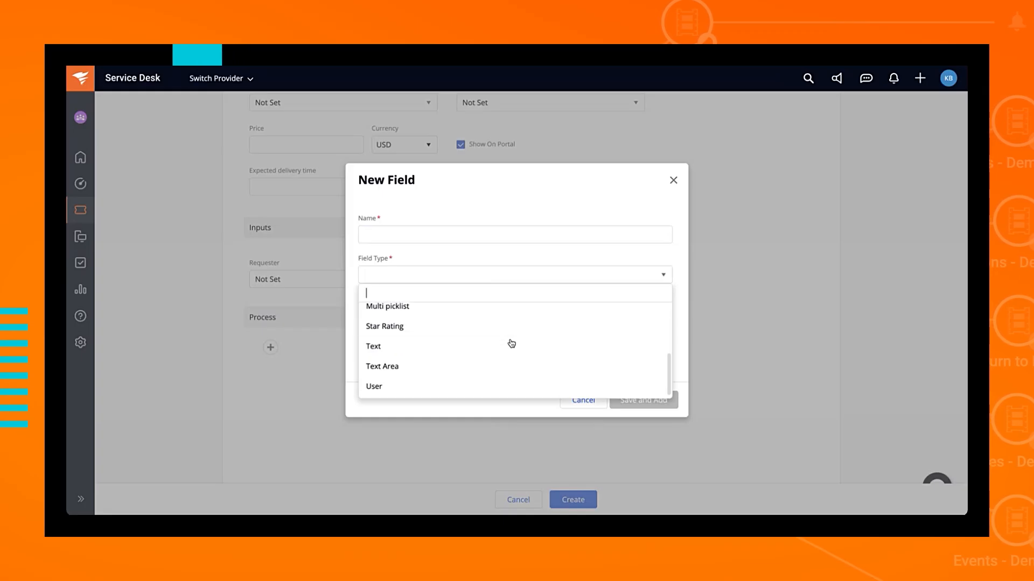
left_click(594, 186)
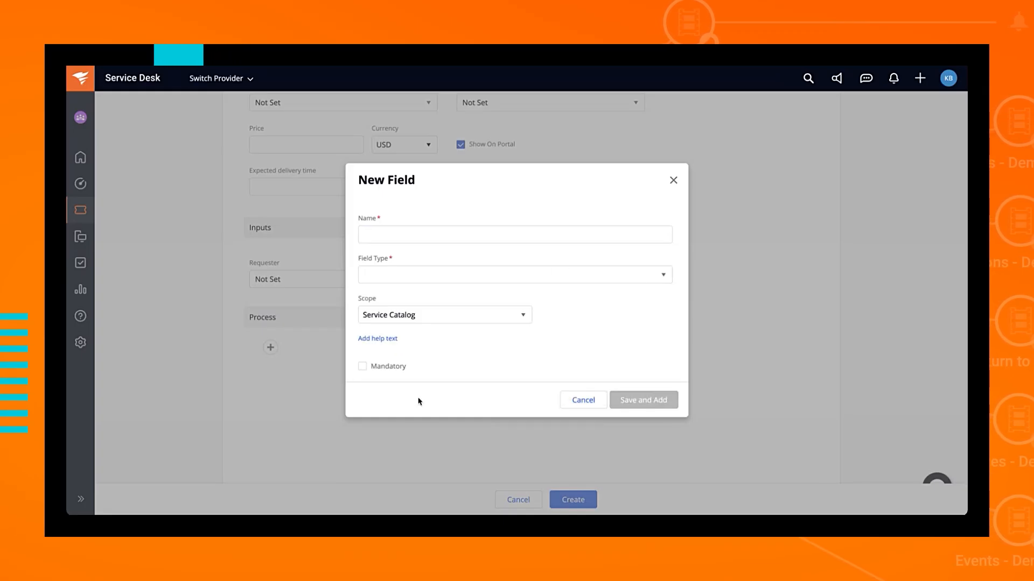
left_click(575, 399)
left_click(428, 265)
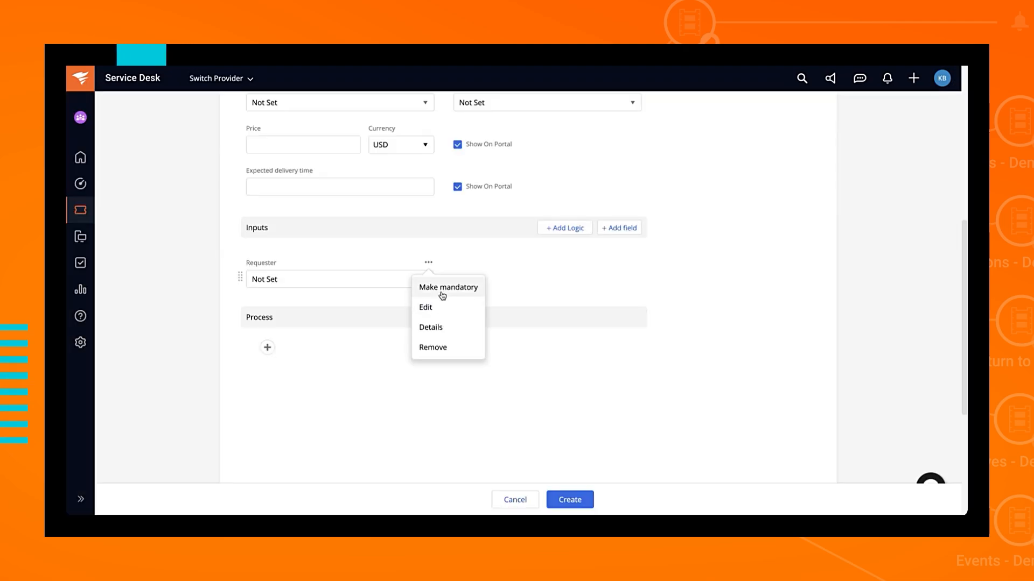
Step: Close the Requester input's options menu unchanged and scroll back to the top of the form
left_click(628, 296)
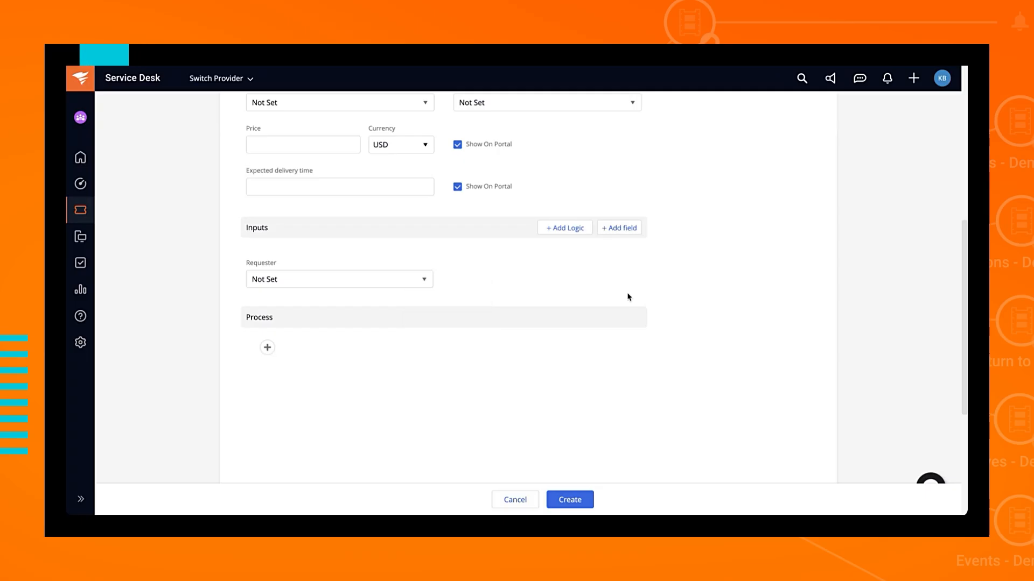
scroll(628, 296, "up", 4)
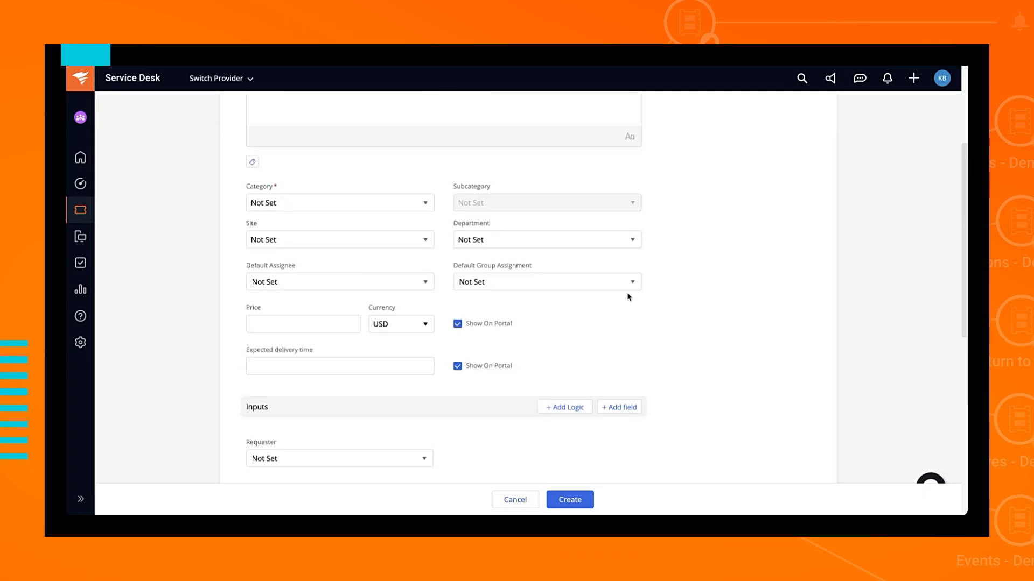
scroll(628, 297, "up", 4)
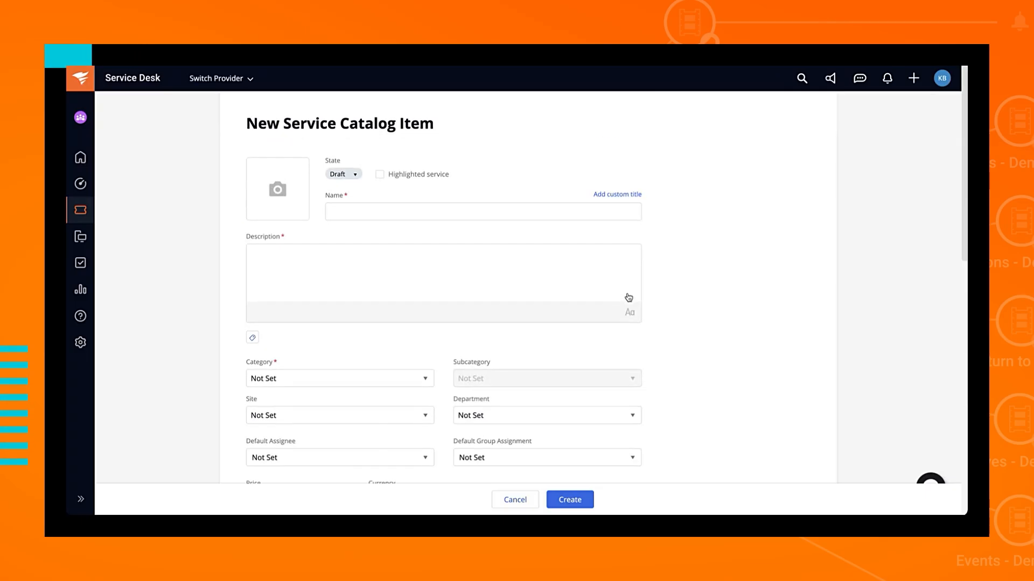
Step: Insert {{Requester}} into the service request title and append 'Purchase Order Request'
left_click(620, 195)
left_click(616, 238)
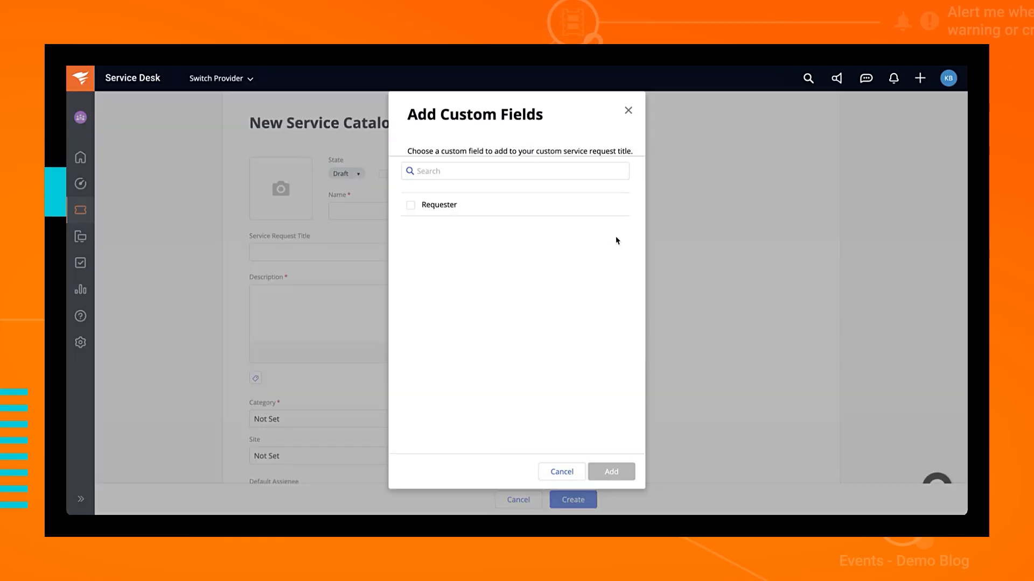
left_click(410, 205)
left_click(611, 472)
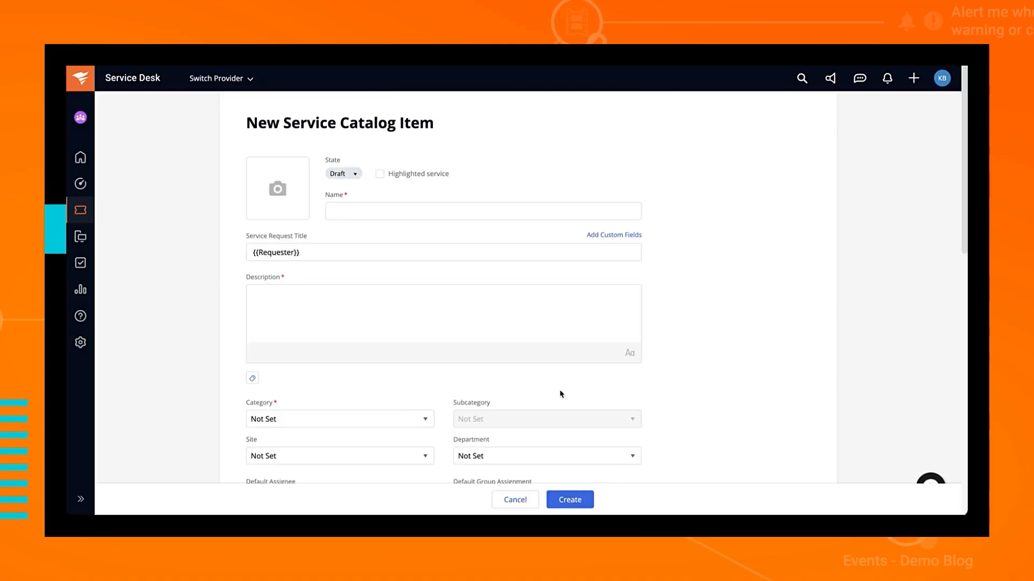
left_click(463, 246)
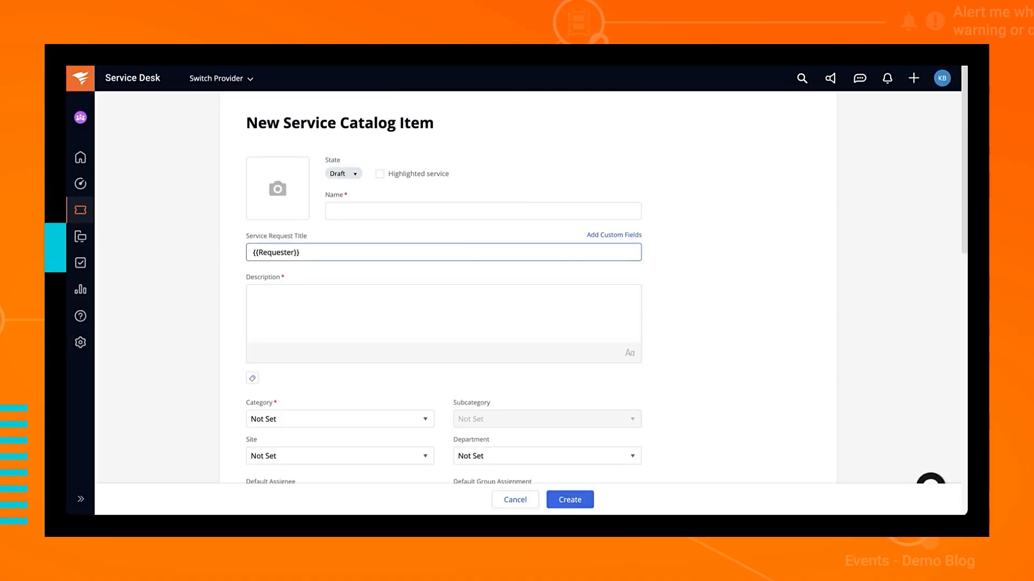
type("Purchase Or")
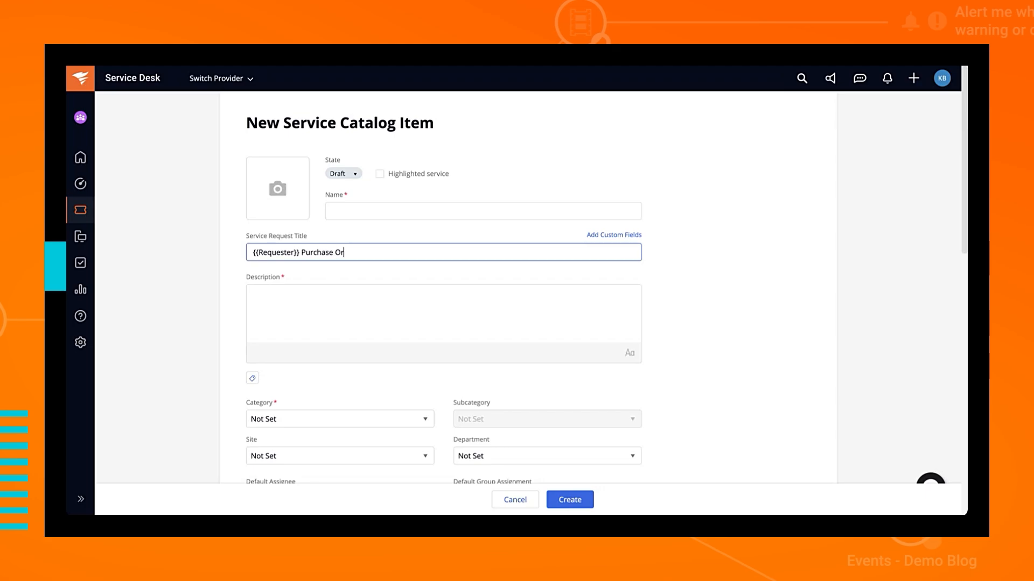
type("der Reu")
type("uest")
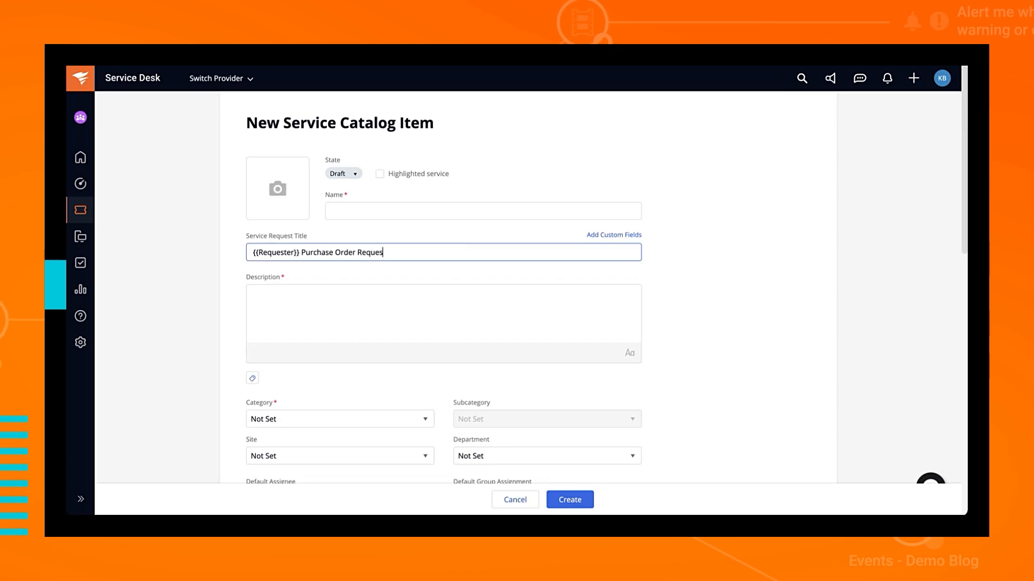
scroll(533, 387, "down", 6)
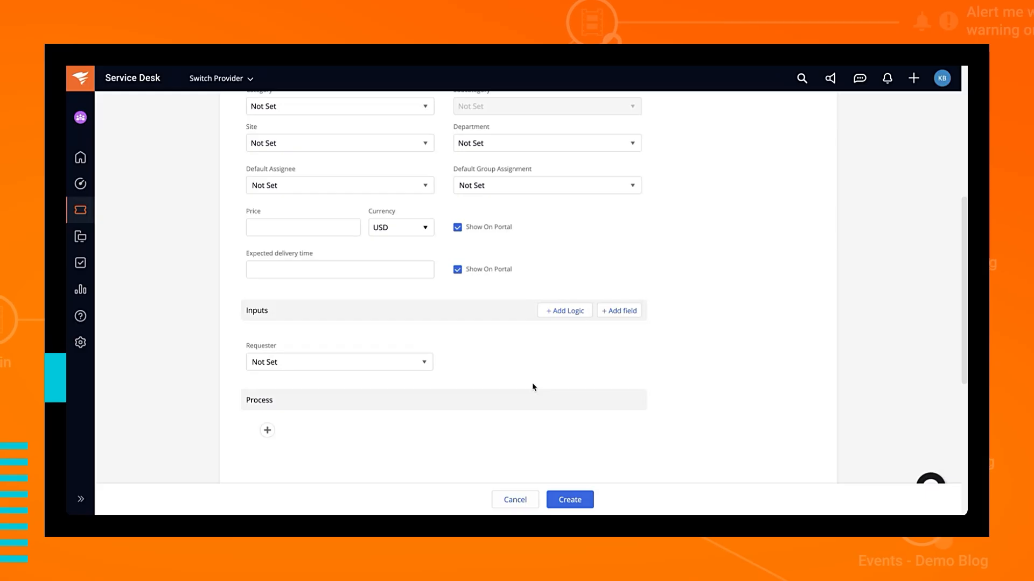
scroll(533, 387, "down", 4)
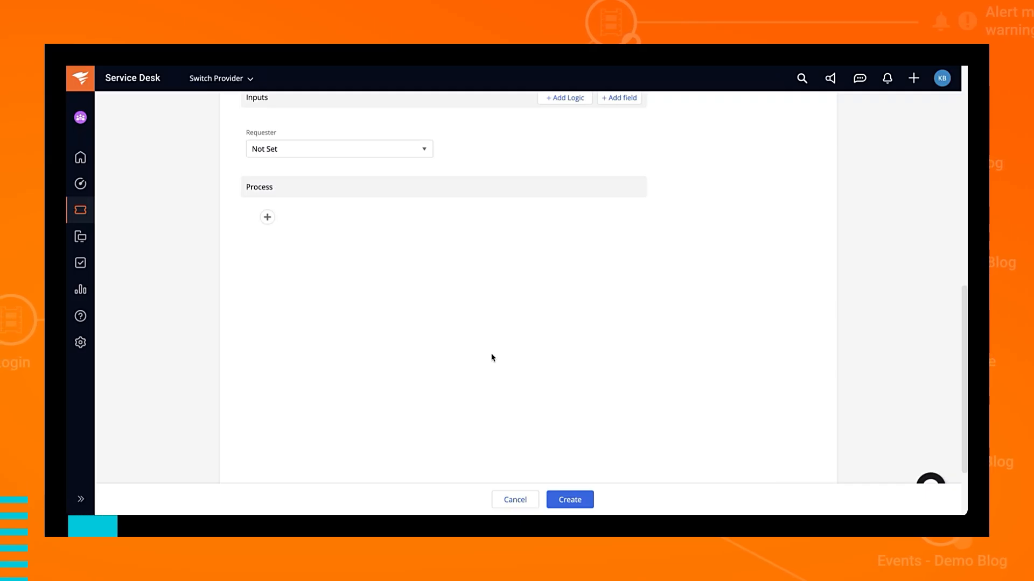
Step: Browse the Process add-step choices and close them without adding any step
left_click(268, 217)
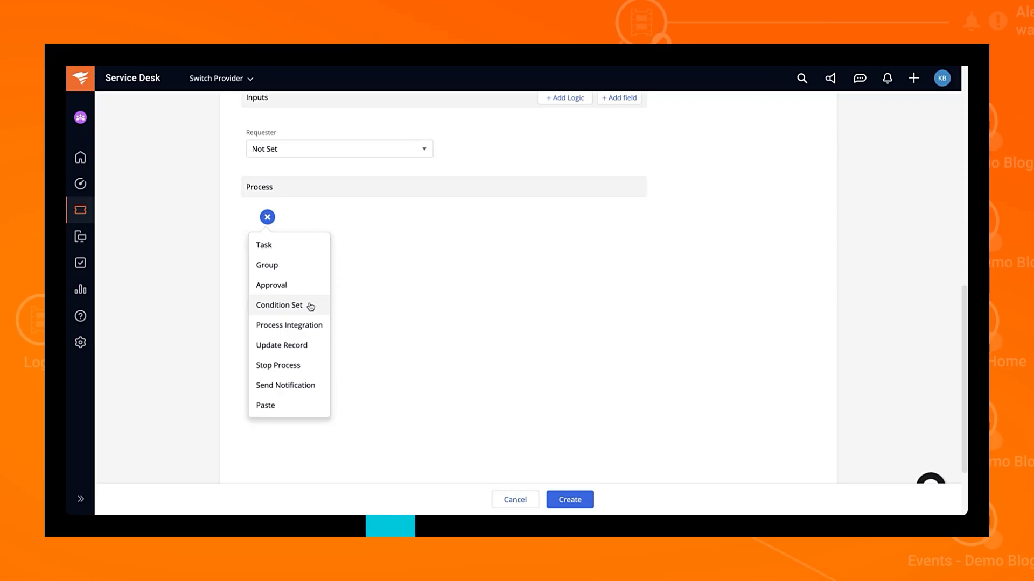
left_click(413, 368)
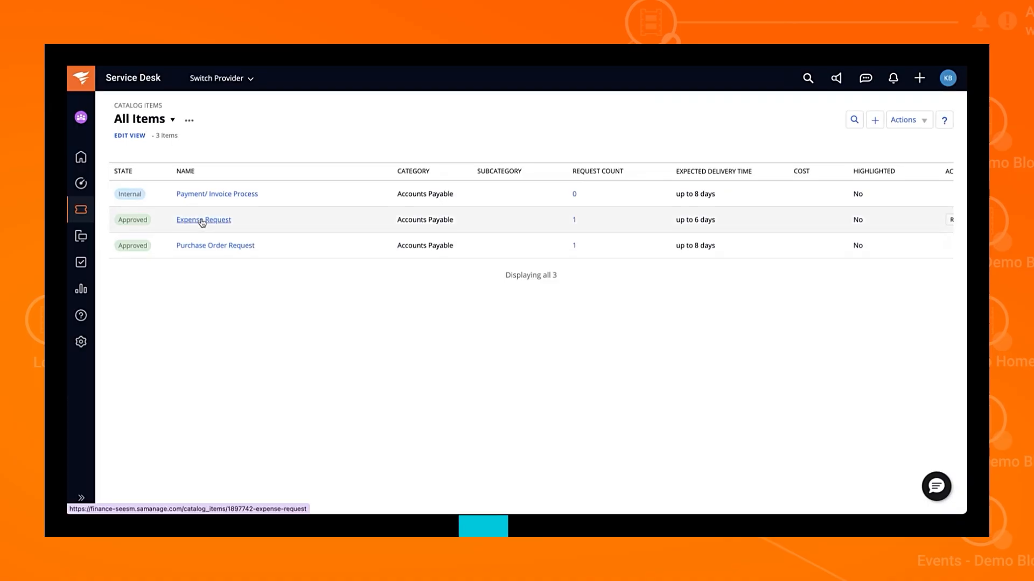
Step: Open the Expense Request catalog item, review its inputs, and view its PROCESS approval workflow
left_click(203, 221)
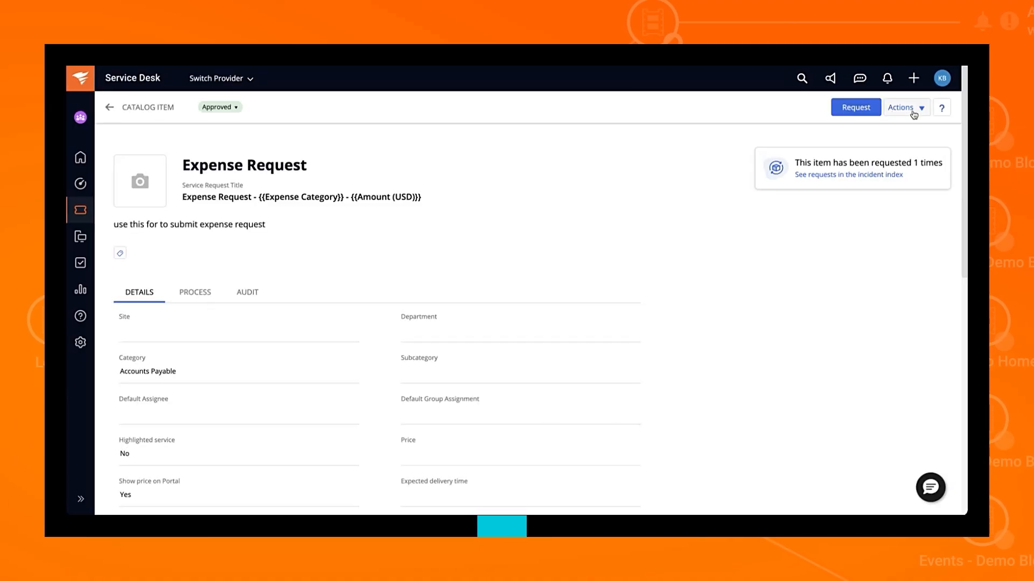
left_click(912, 109)
left_click(722, 203)
scroll(515, 304, "down", 2)
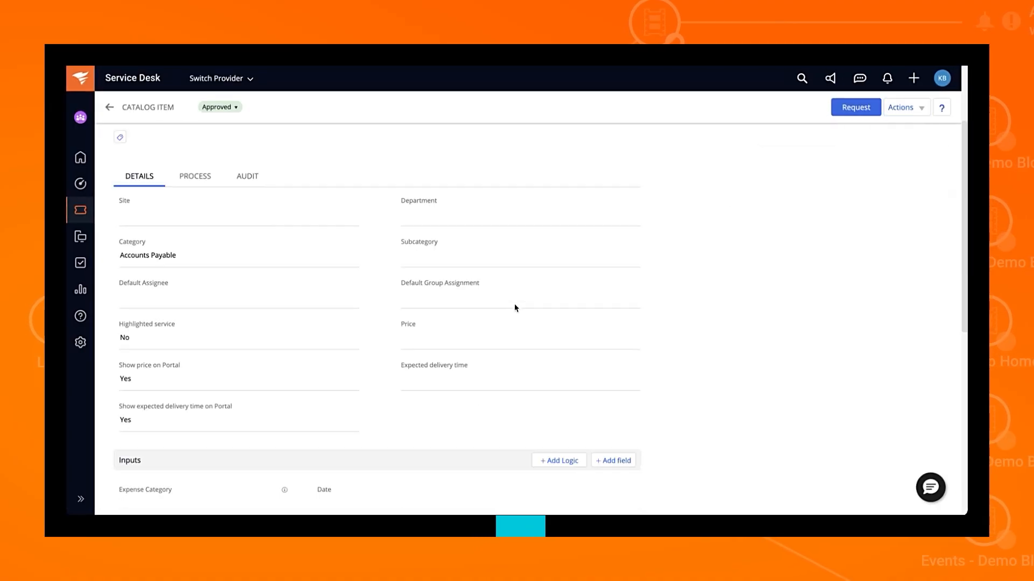
scroll(233, 376, "down", 3)
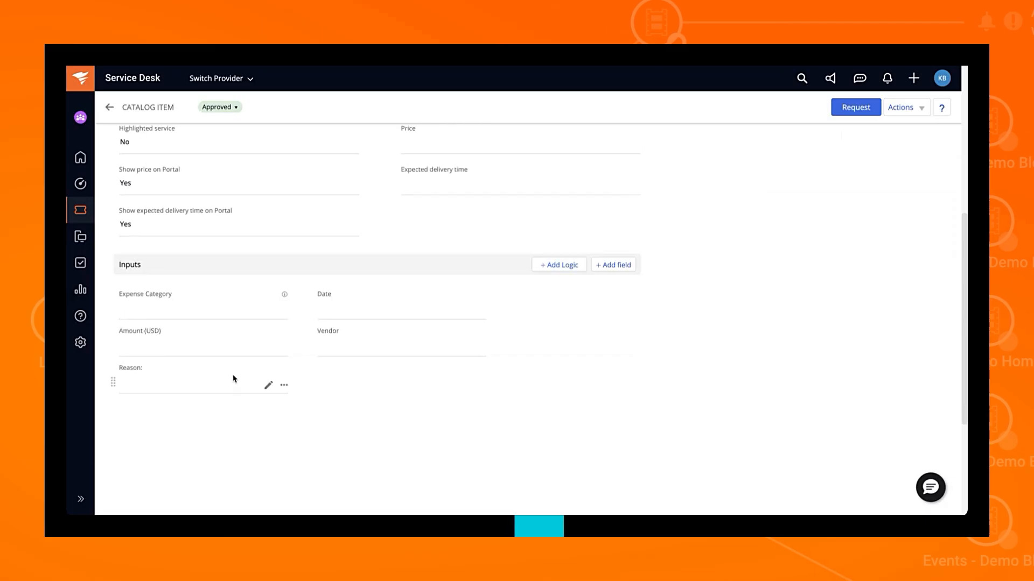
scroll(233, 377, "up", 2)
scroll(207, 143, "up", 1)
left_click(196, 161)
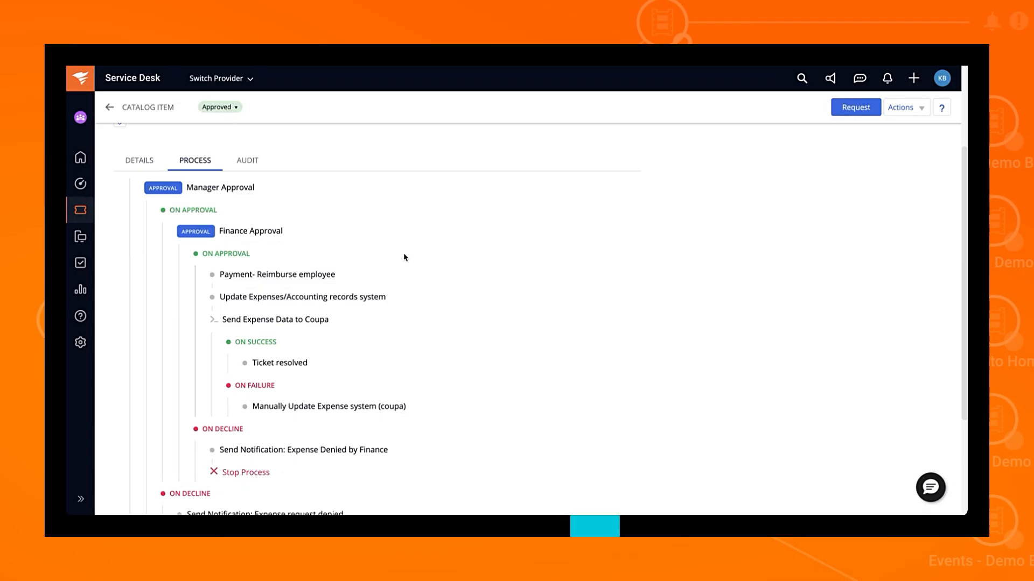
scroll(405, 257, "down", 1)
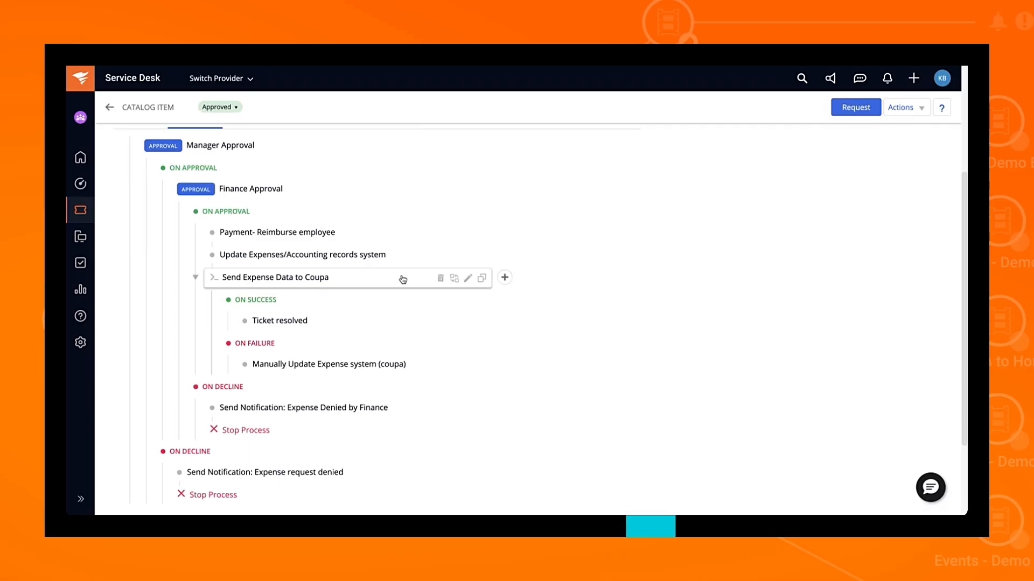
Step: Open the Send Expense Data to Coupa step's settings, showing its Coupa integration and POST URL
left_click(505, 278)
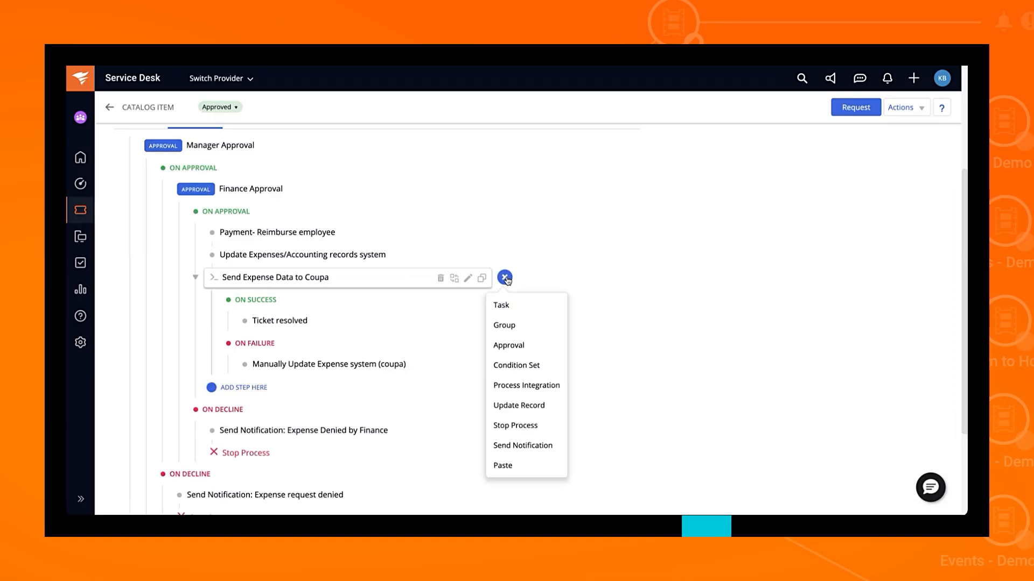
left_click(468, 278)
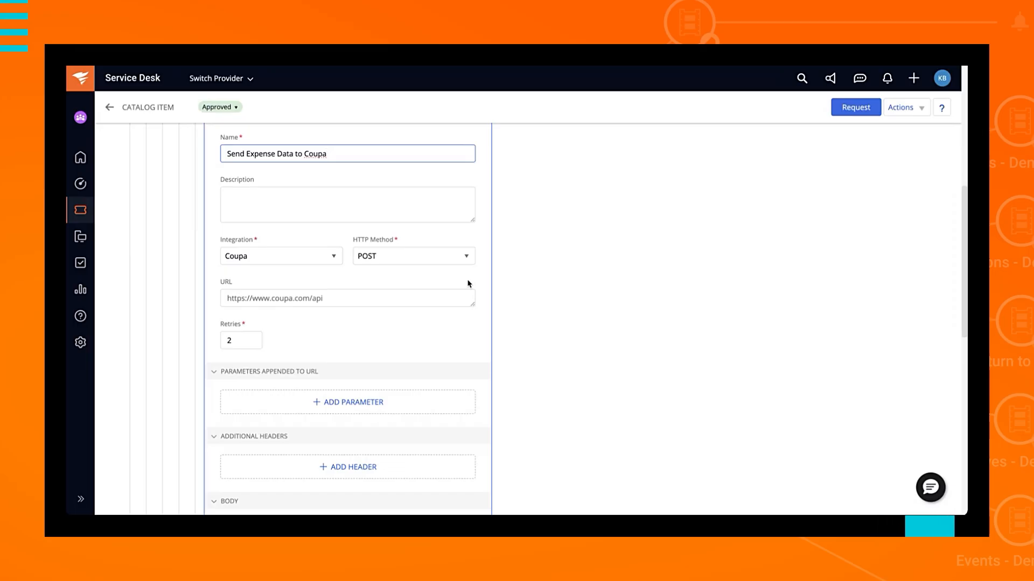
Step: Browse the available integrations and leave Coupa selected for the step
left_click(308, 261)
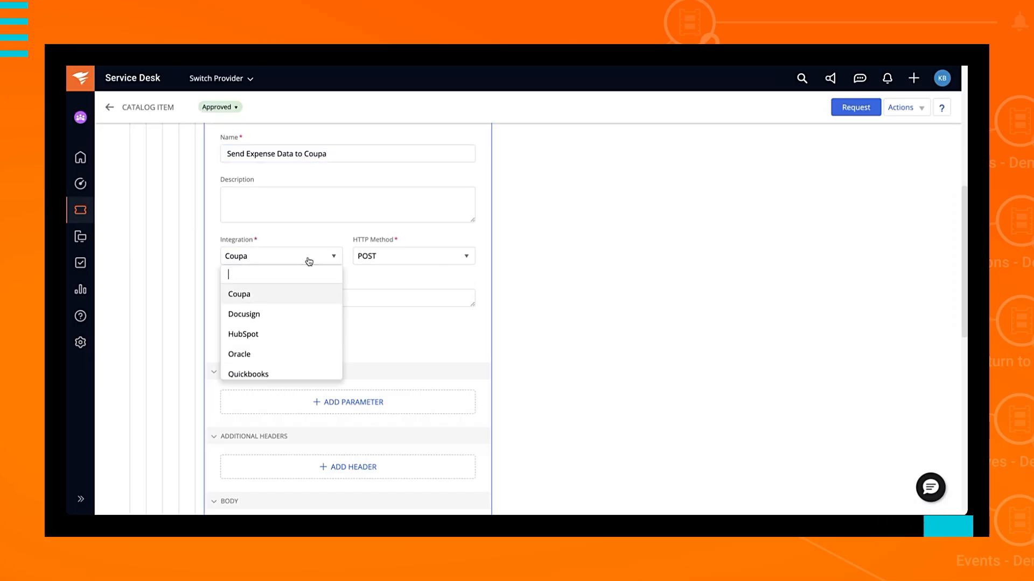
scroll(295, 338, "down", 3)
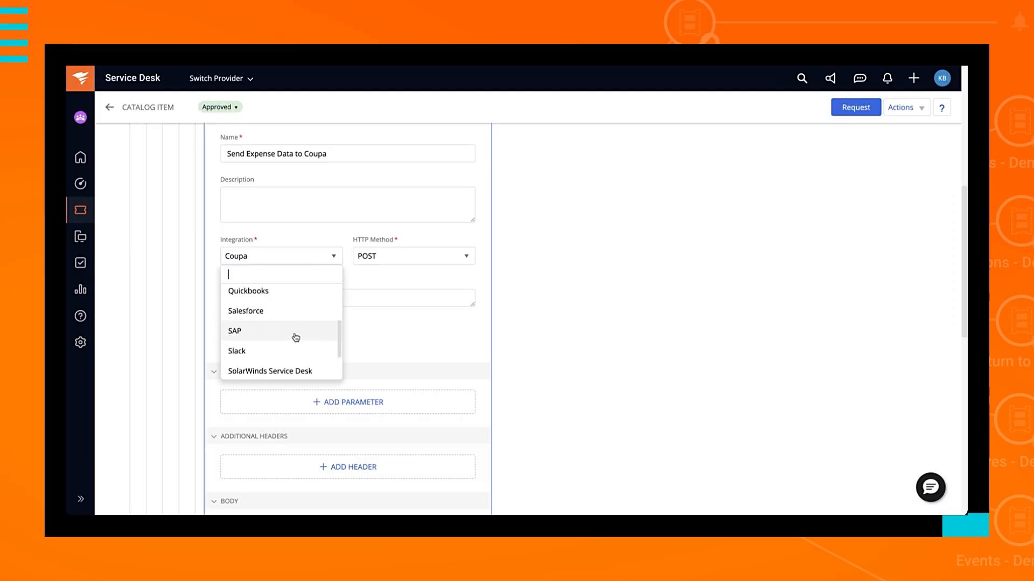
scroll(296, 337, "down", 2)
scroll(296, 337, "up", 5)
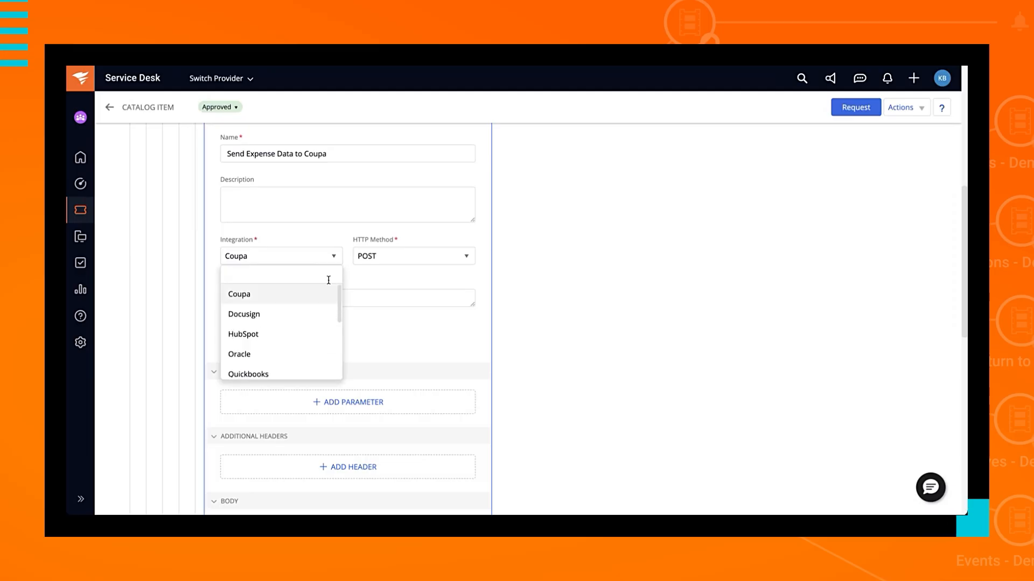
left_click(385, 280)
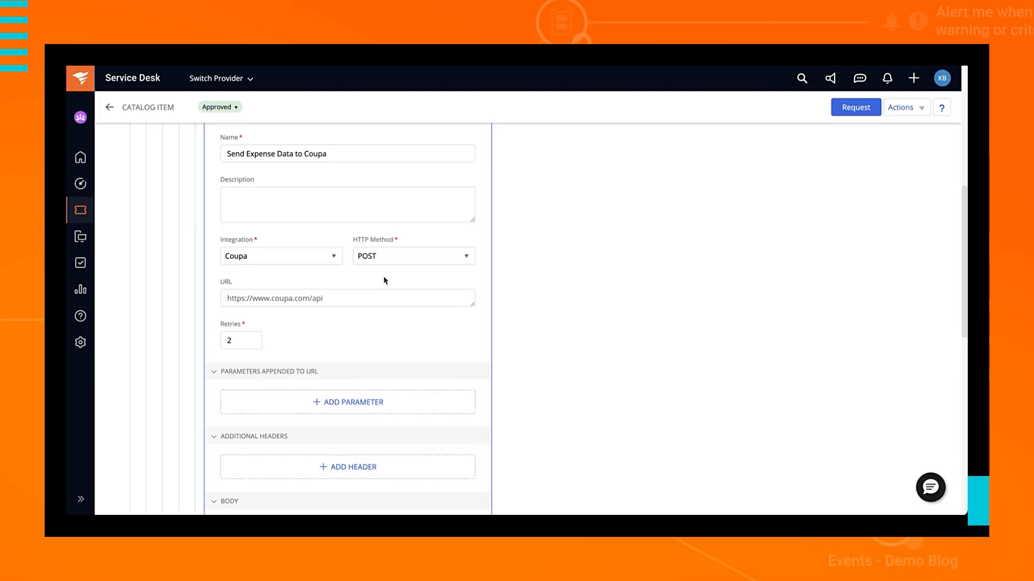
Step: Scroll to the bottom of the Coupa step editor and save the changes
scroll(385, 280, "down", 1)
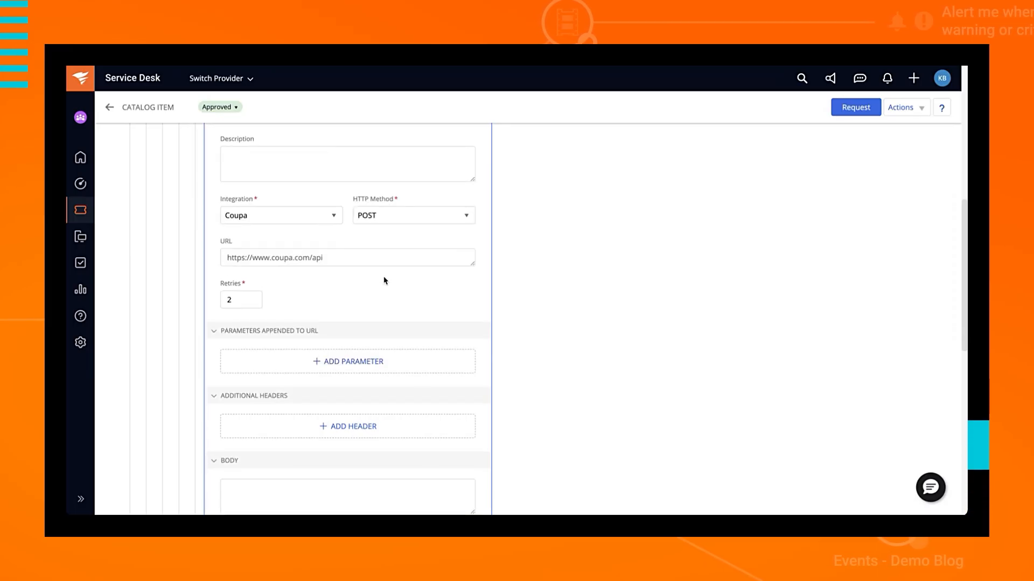
scroll(385, 281, "down", 1)
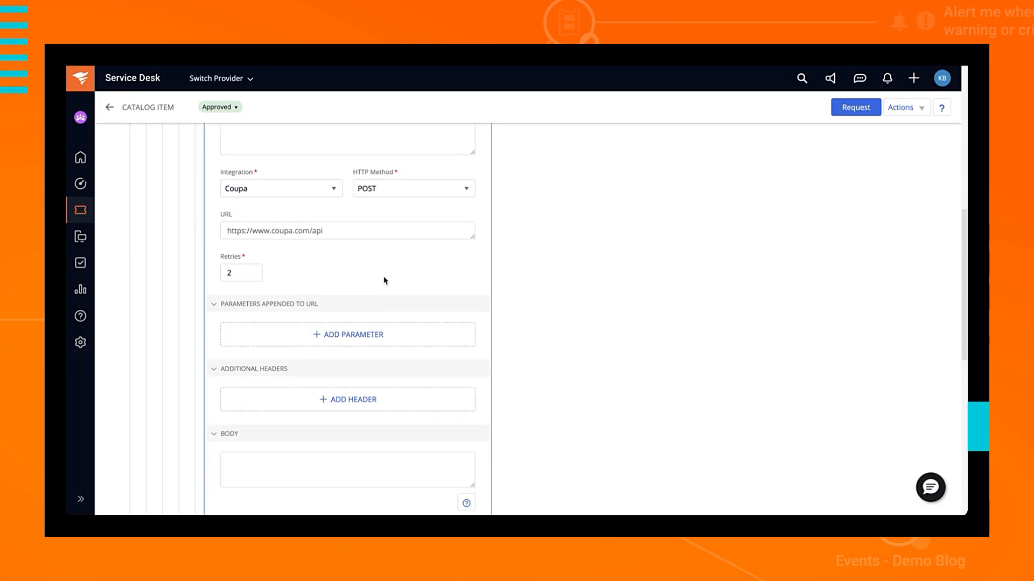
scroll(385, 280, "down", 2)
scroll(385, 281, "down", 1)
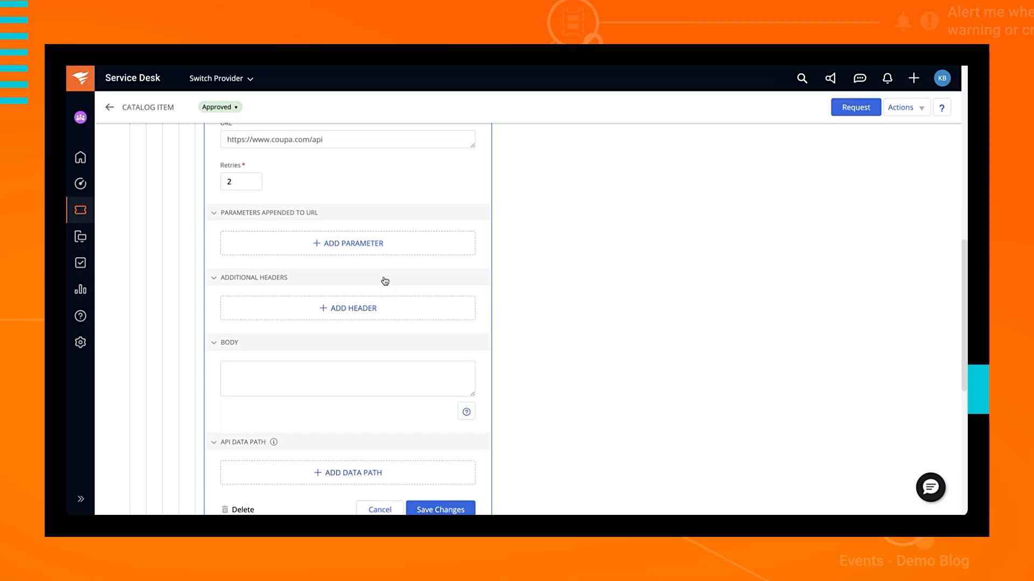
scroll(385, 281, "down", 1)
scroll(385, 280, "down", 2)
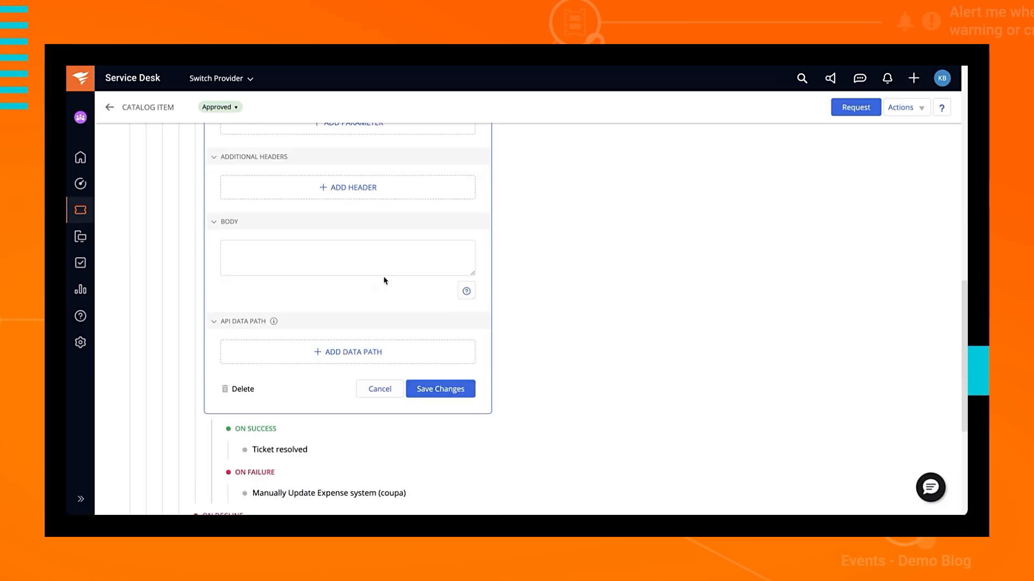
left_click(450, 390)
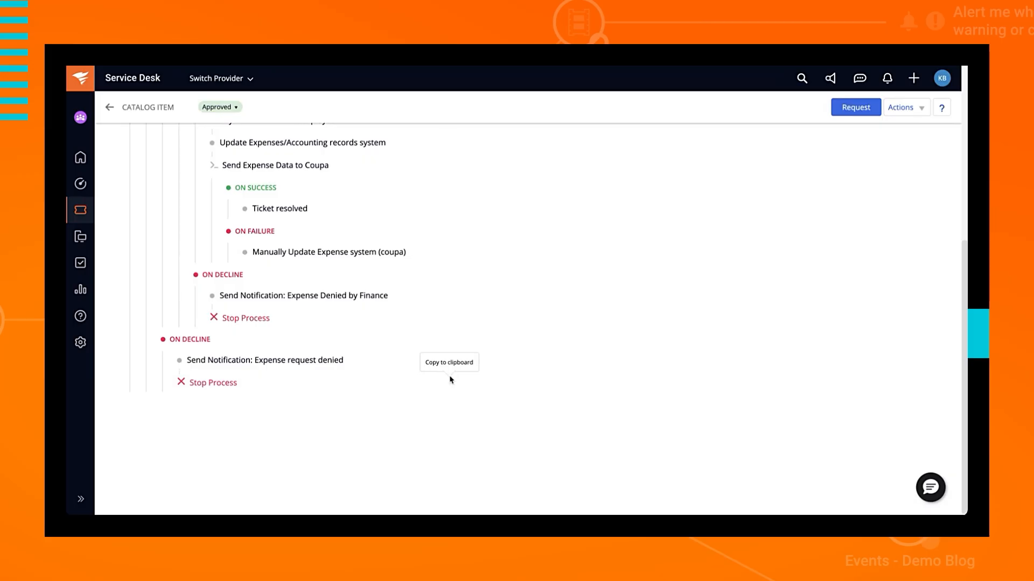
Step: Return to the Expense Request header and show its Clone, Test Request and Schedule Request actions
scroll(461, 308, "up", 2)
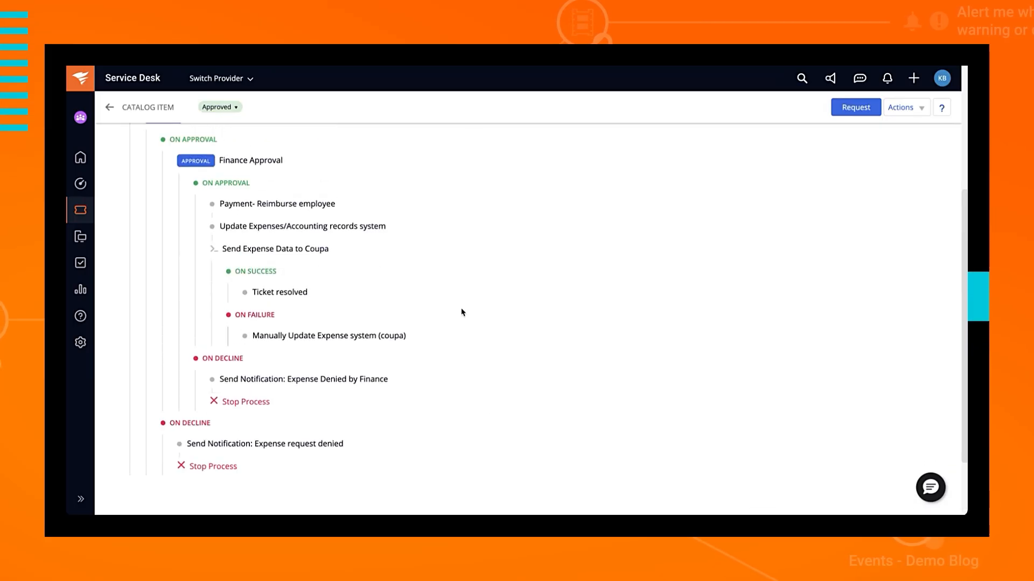
scroll(462, 312, "up", 4)
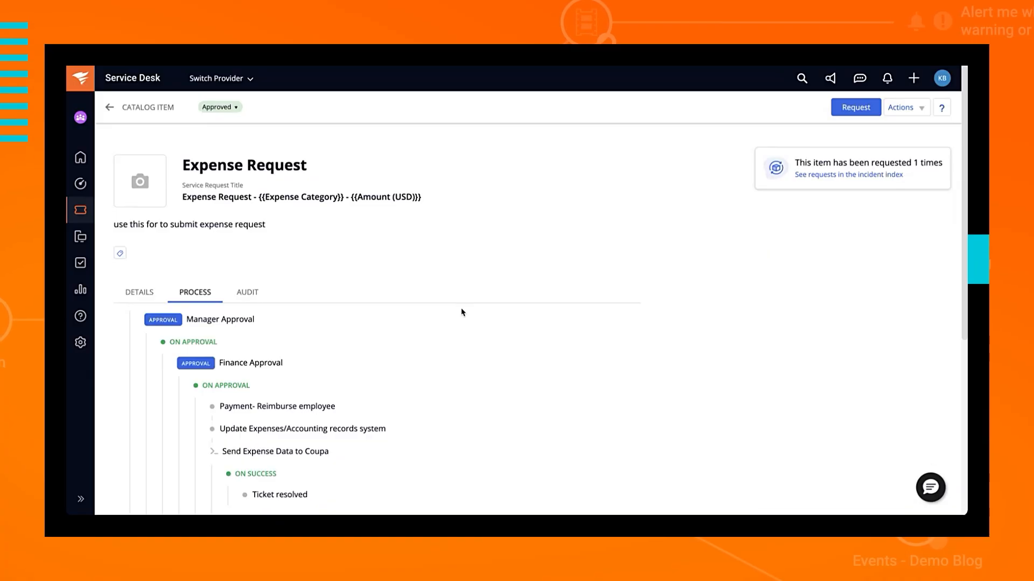
left_click(921, 114)
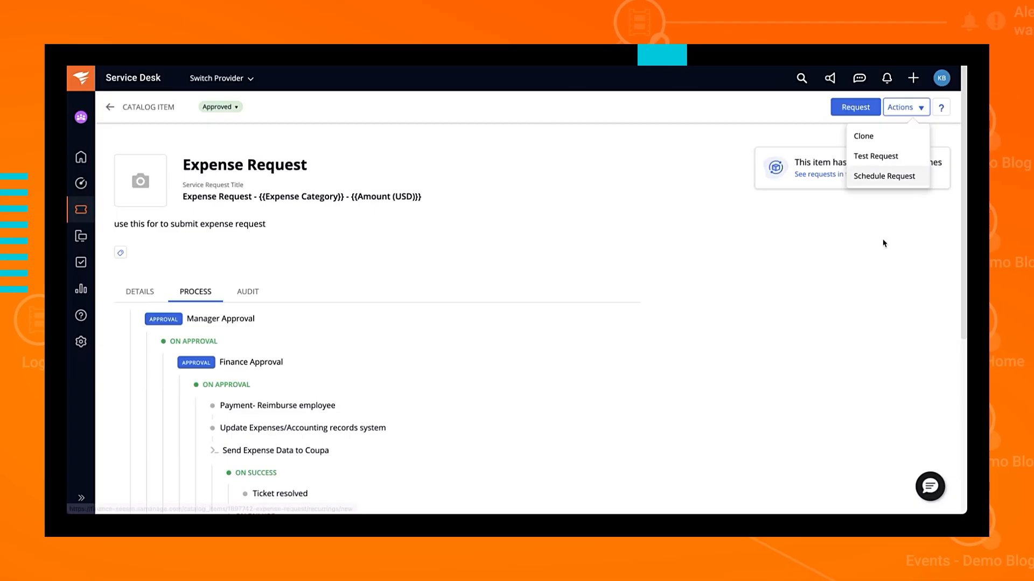
Step: Close the Actions list and leave the Expense Request item for the Catalog Items list
left_click(110, 108)
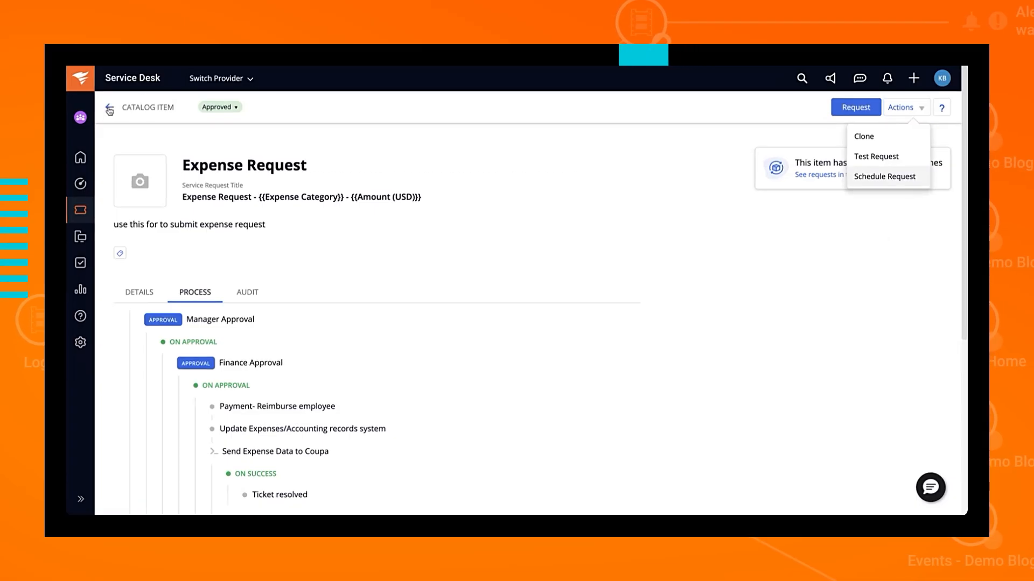
left_click(109, 109)
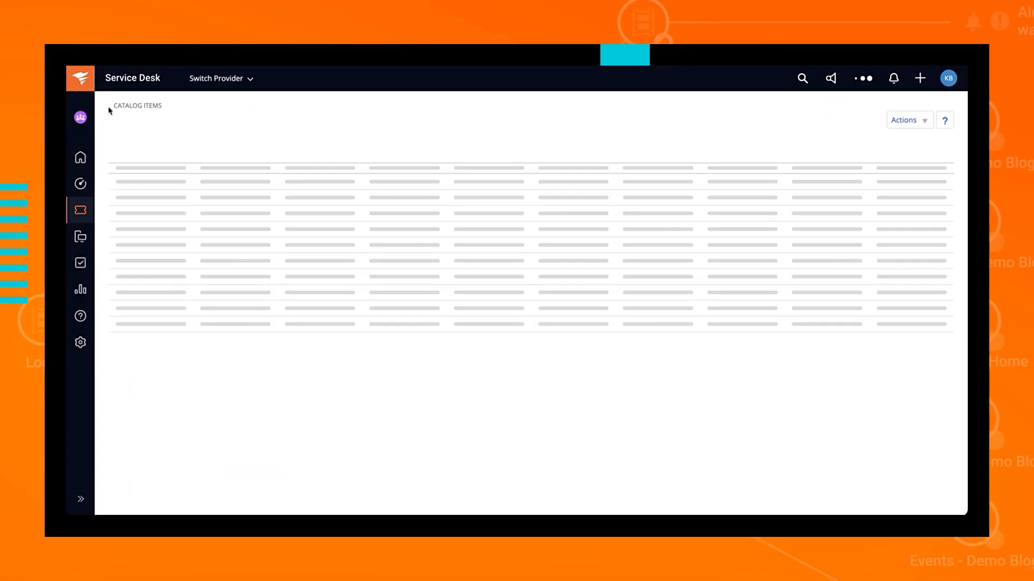